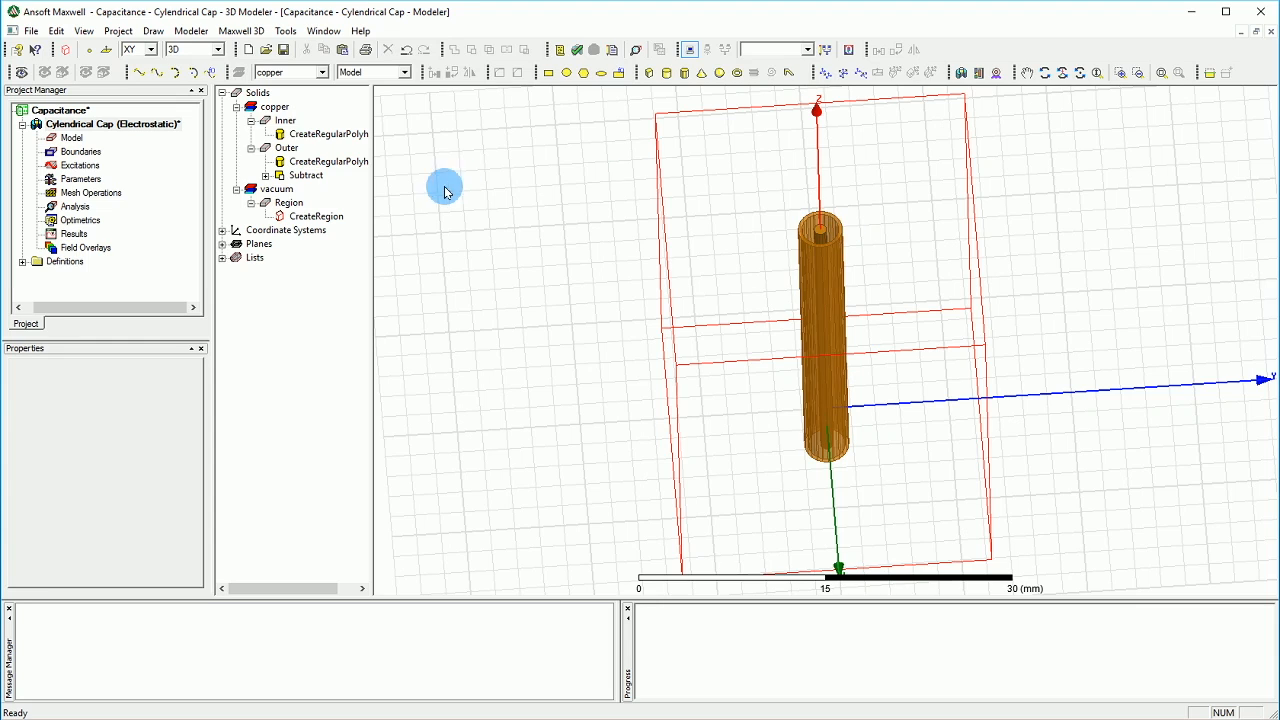
Step: Assign a voltage excitation named Inner with a value of 1000 V to the Inner cylinder
left_click(284, 121)
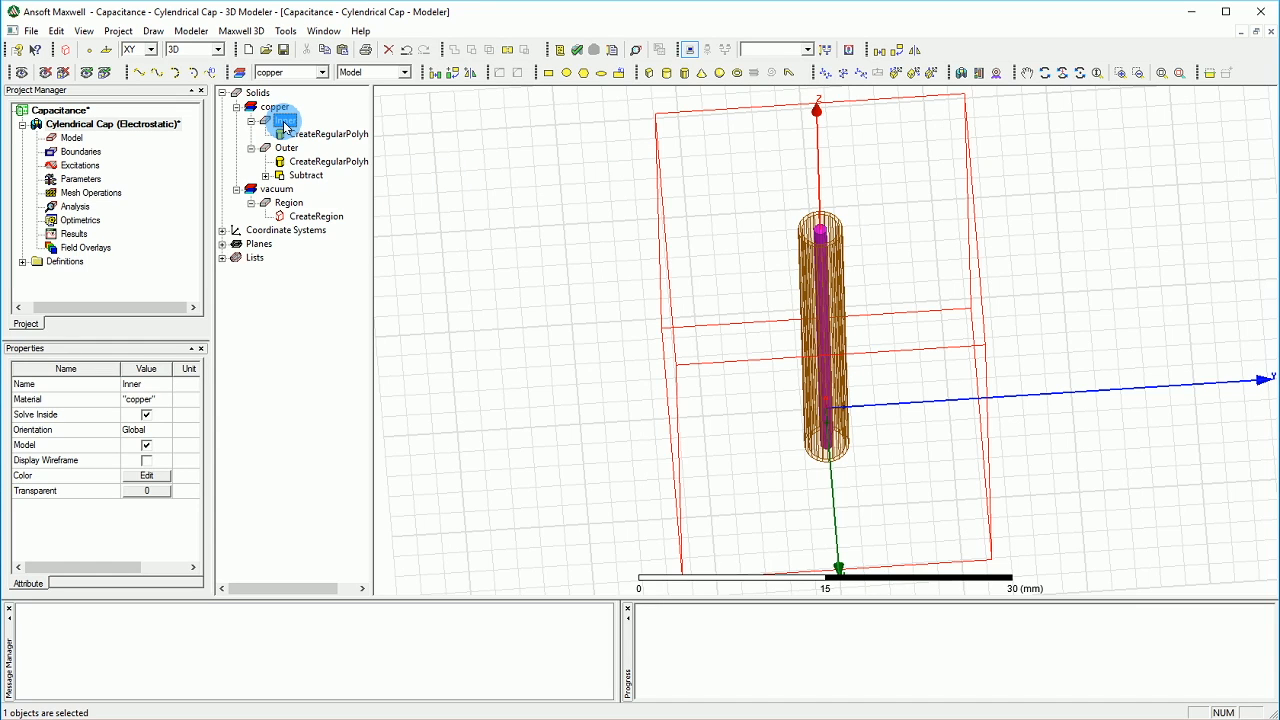
right_click(284, 122)
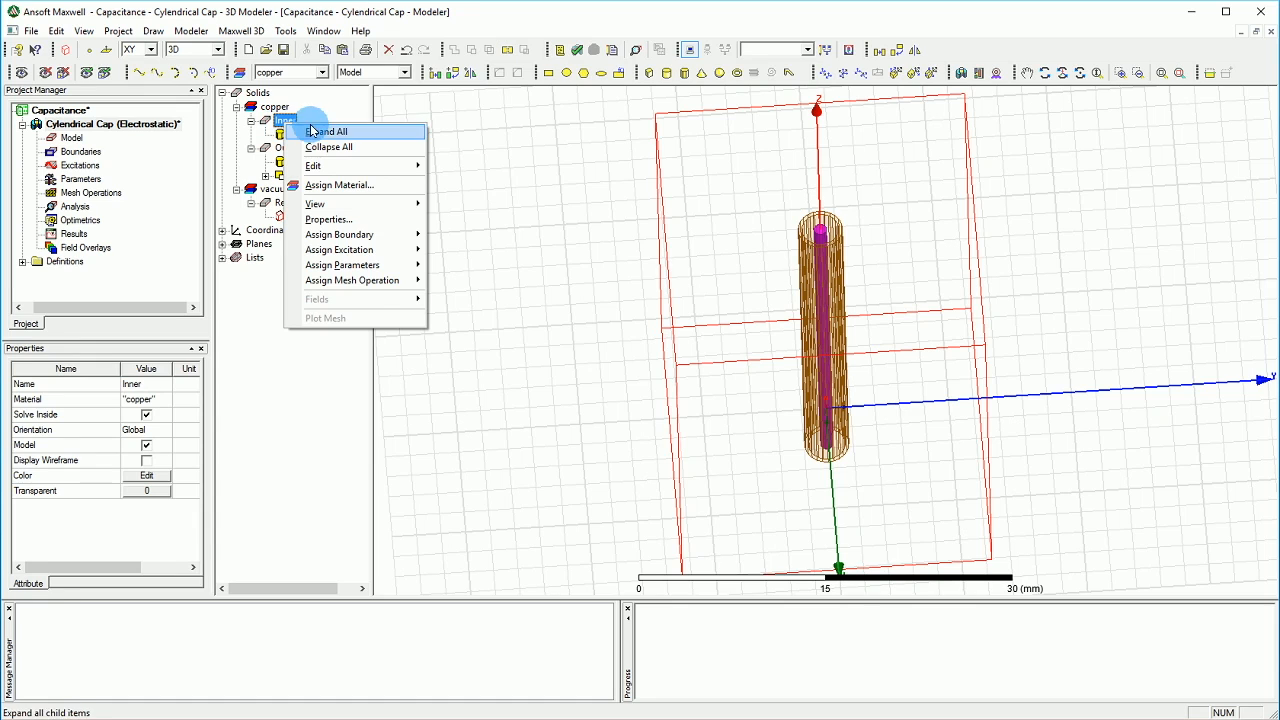
left_click(349, 258)
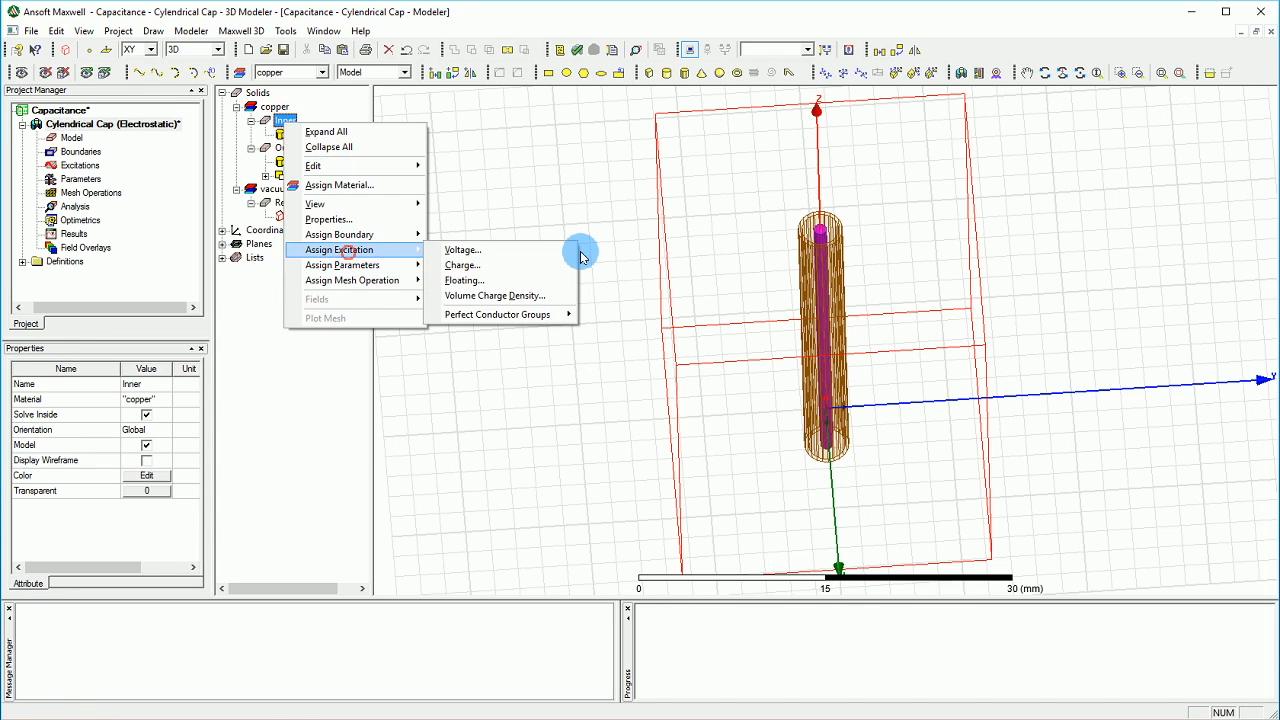
left_click(548, 252)
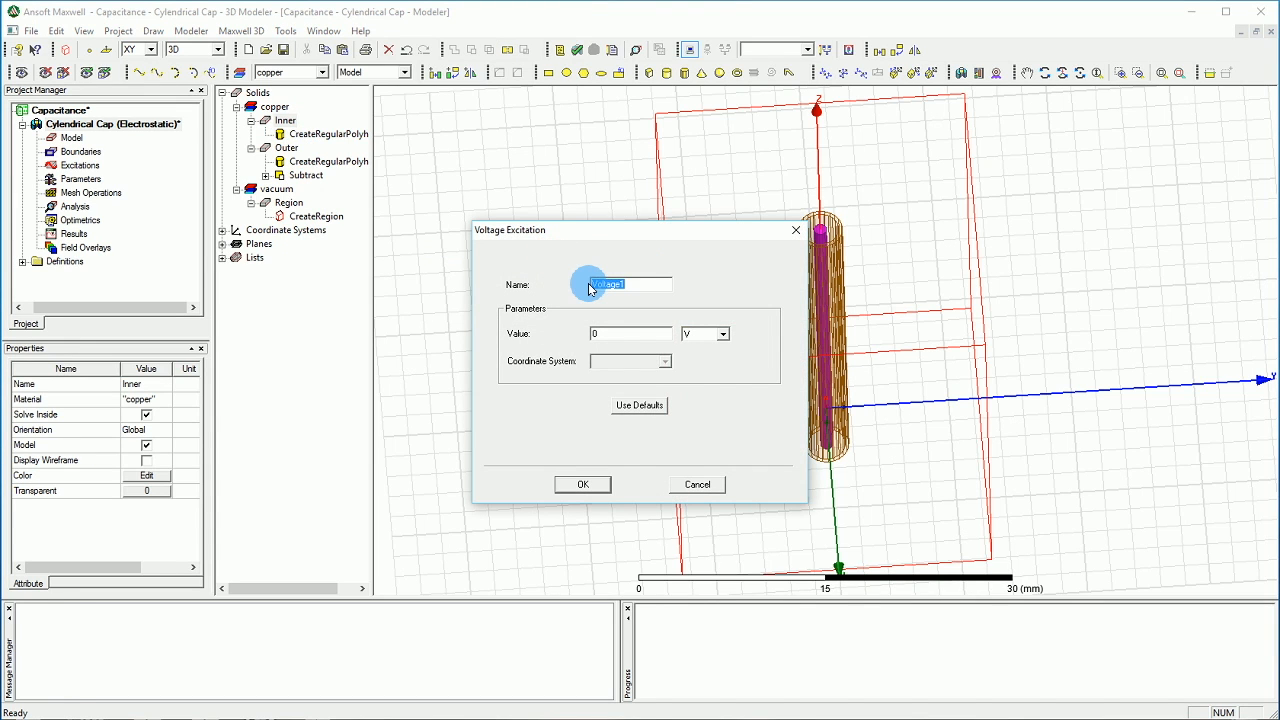
type("Inner")
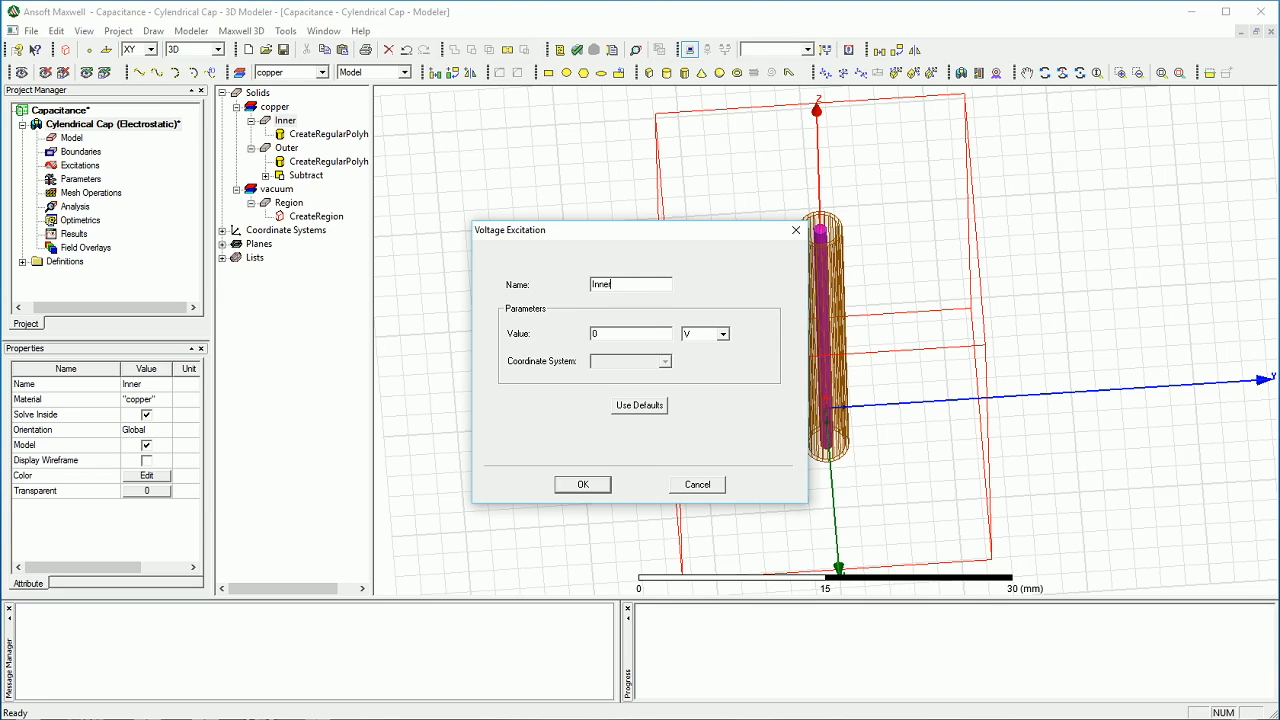
double_click(608, 333)
type("1000")
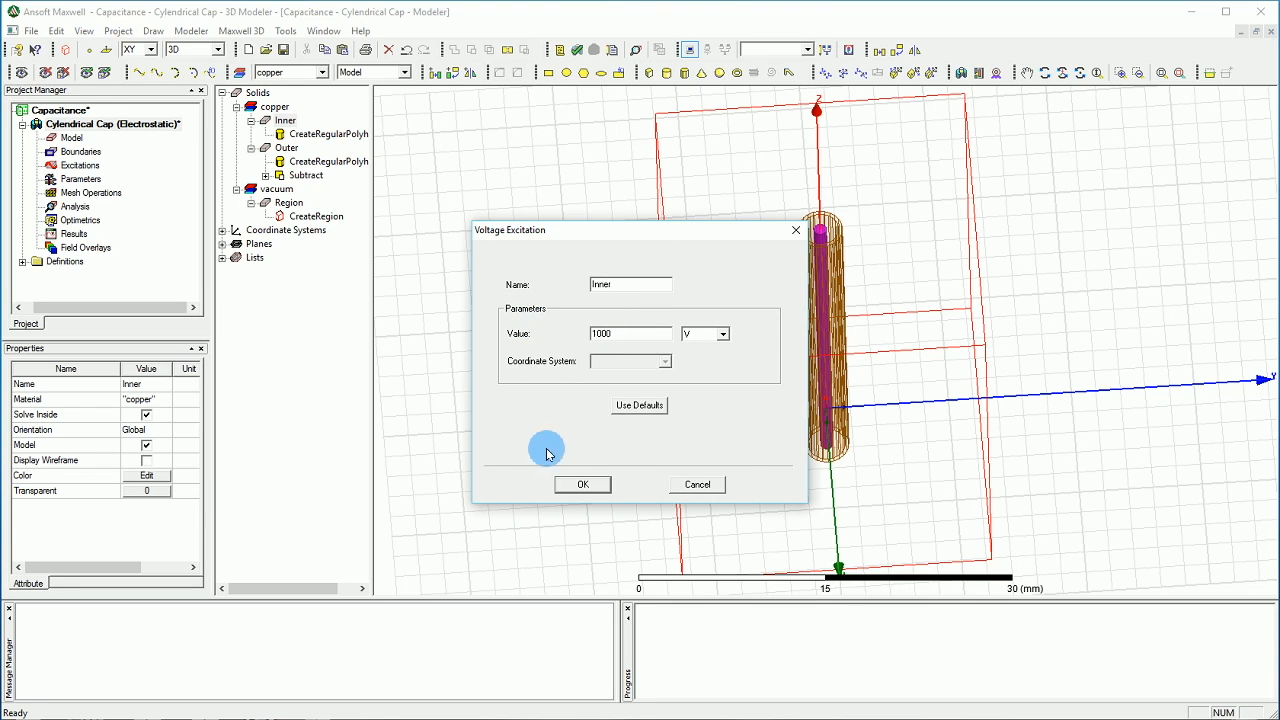
left_click(583, 484)
Step: Assign a voltage excitation named outer with a value of -1000 V to the Outer cylinder
left_click(287, 148)
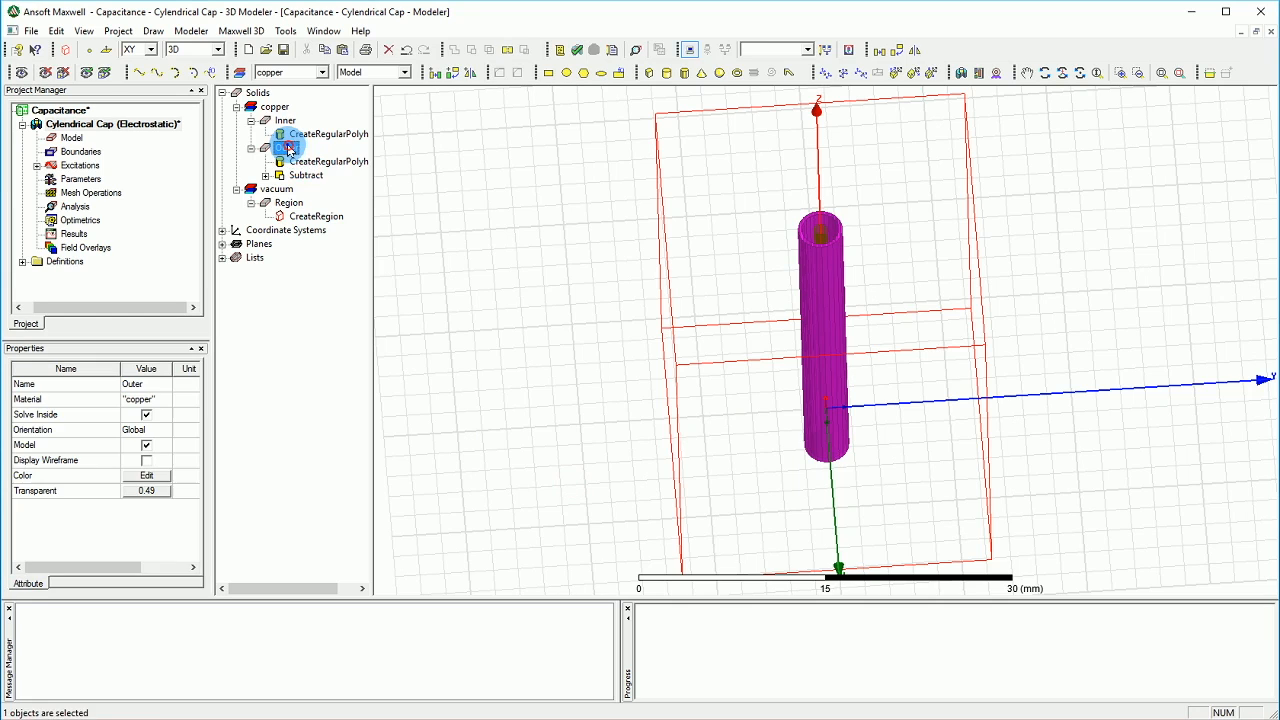
right_click(289, 149)
mouse_move(420, 272)
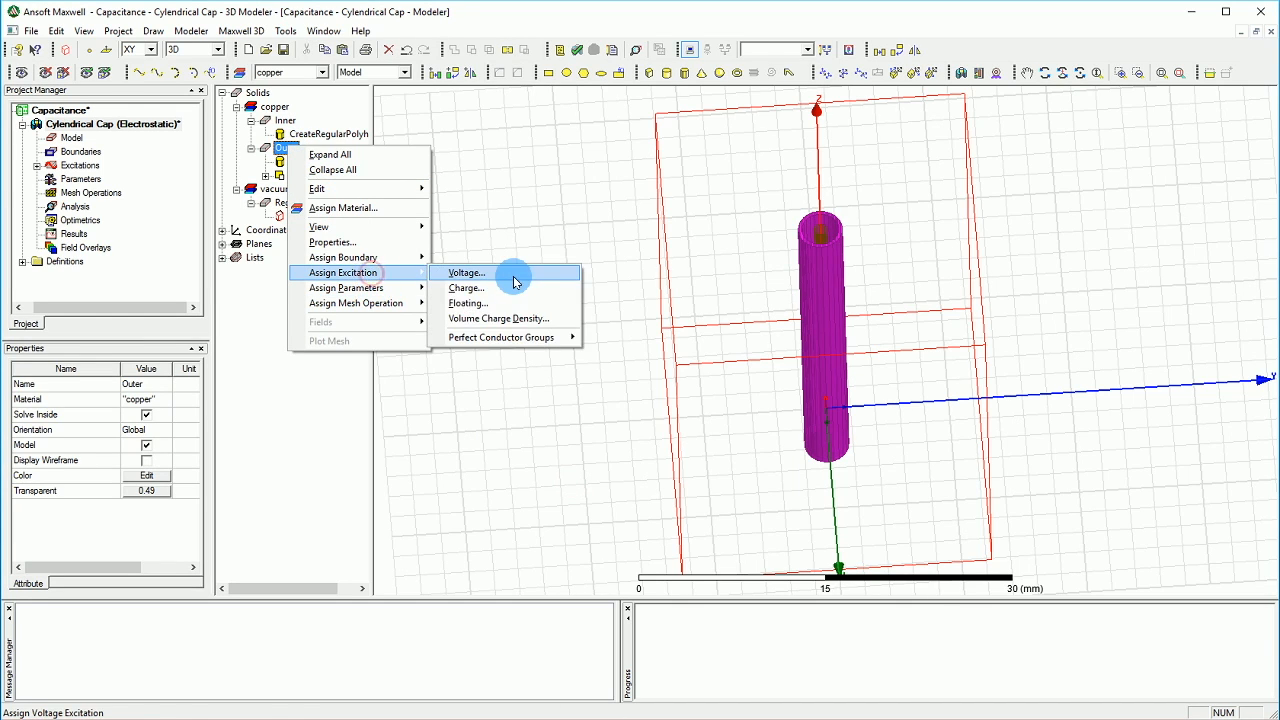
left_click(514, 274)
type("outer")
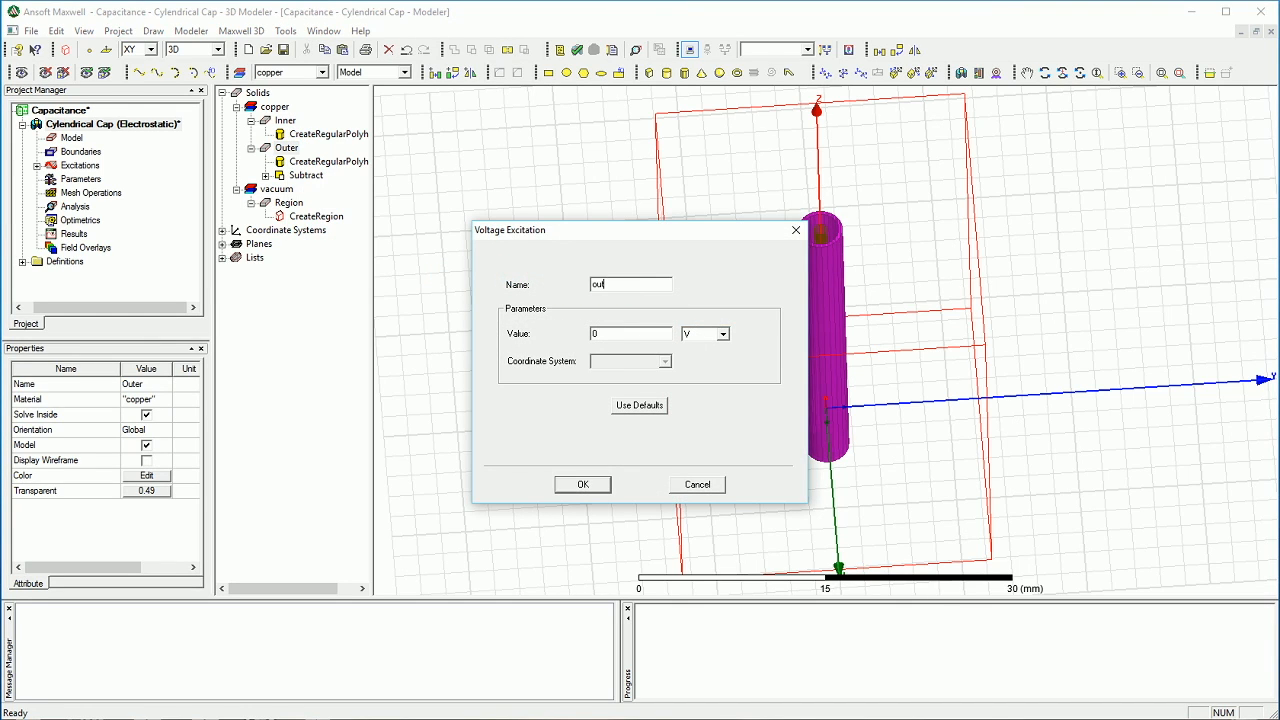
double_click(633, 329)
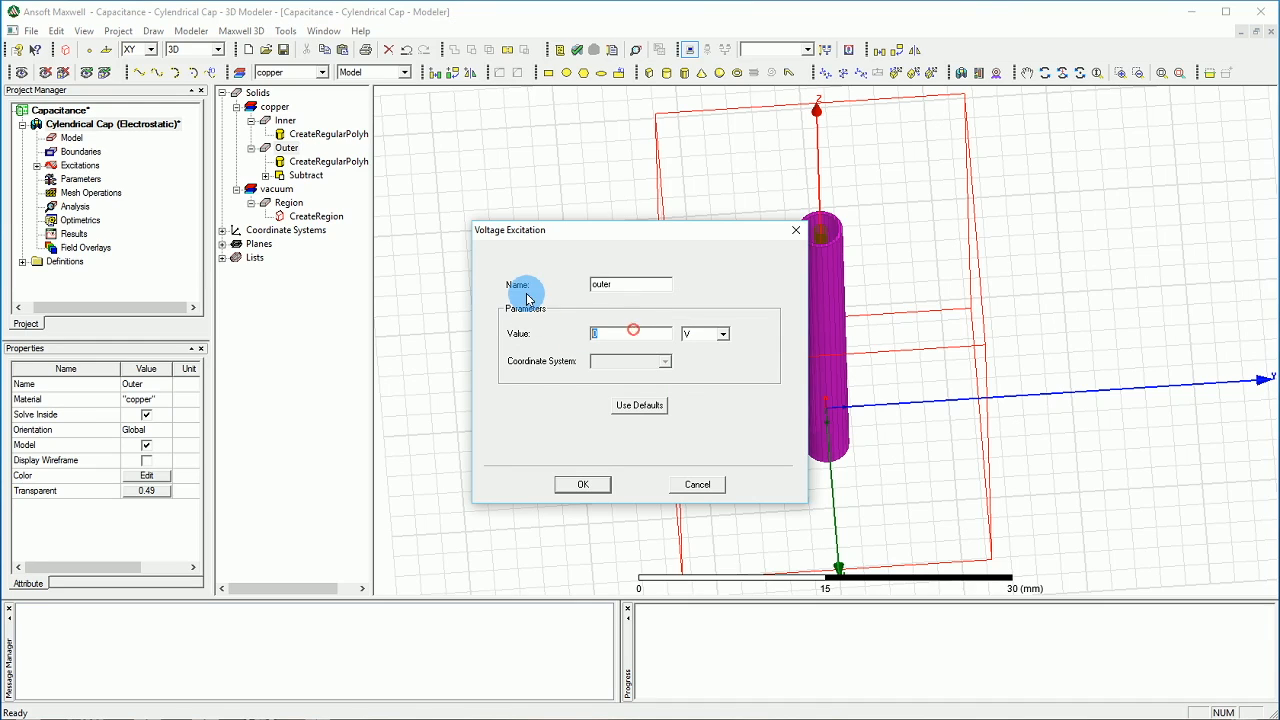
type("-1000")
left_click(575, 483)
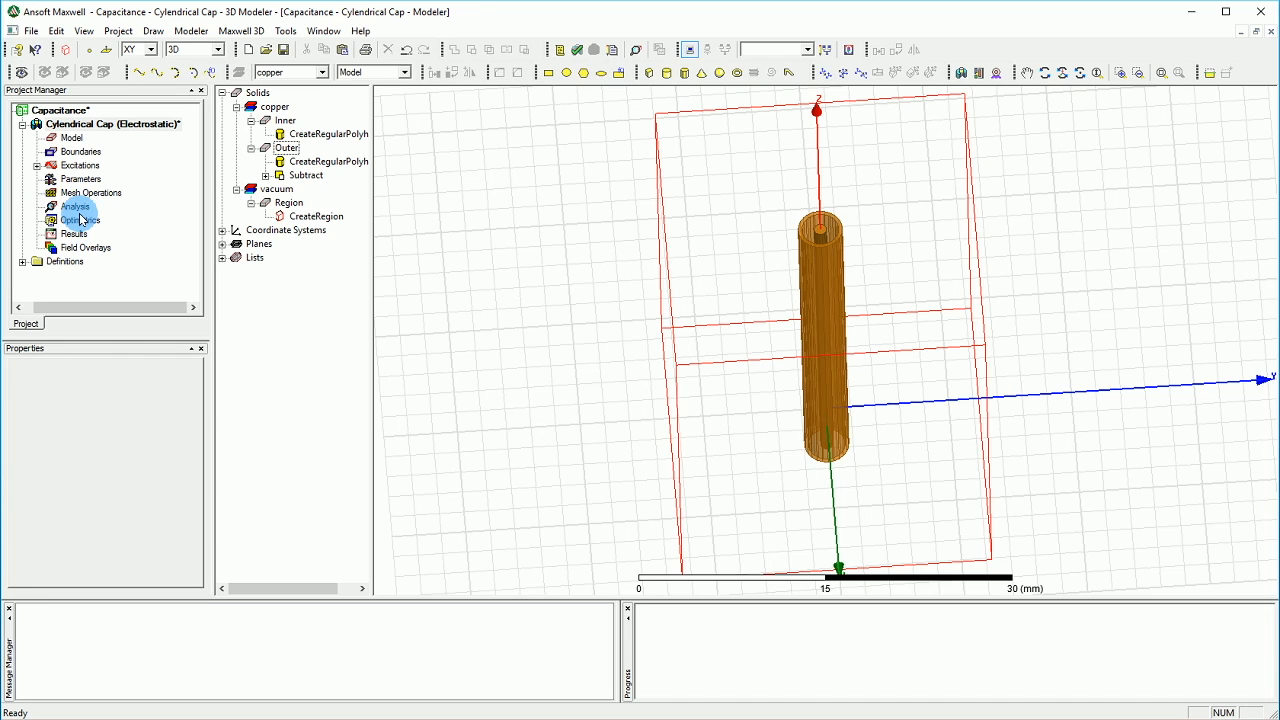
Step: Assign a matrix parameter that includes both the Inner and outer voltage sources
right_click(84, 182)
mouse_move(143, 188)
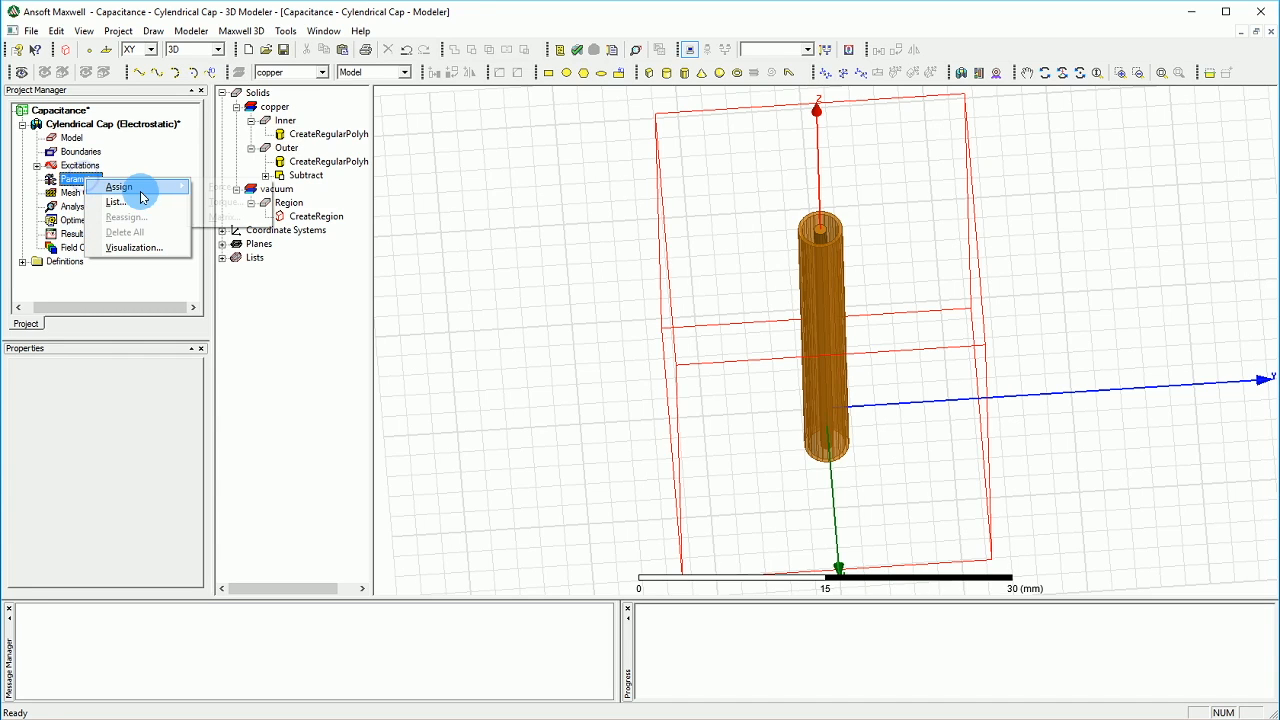
left_click(230, 217)
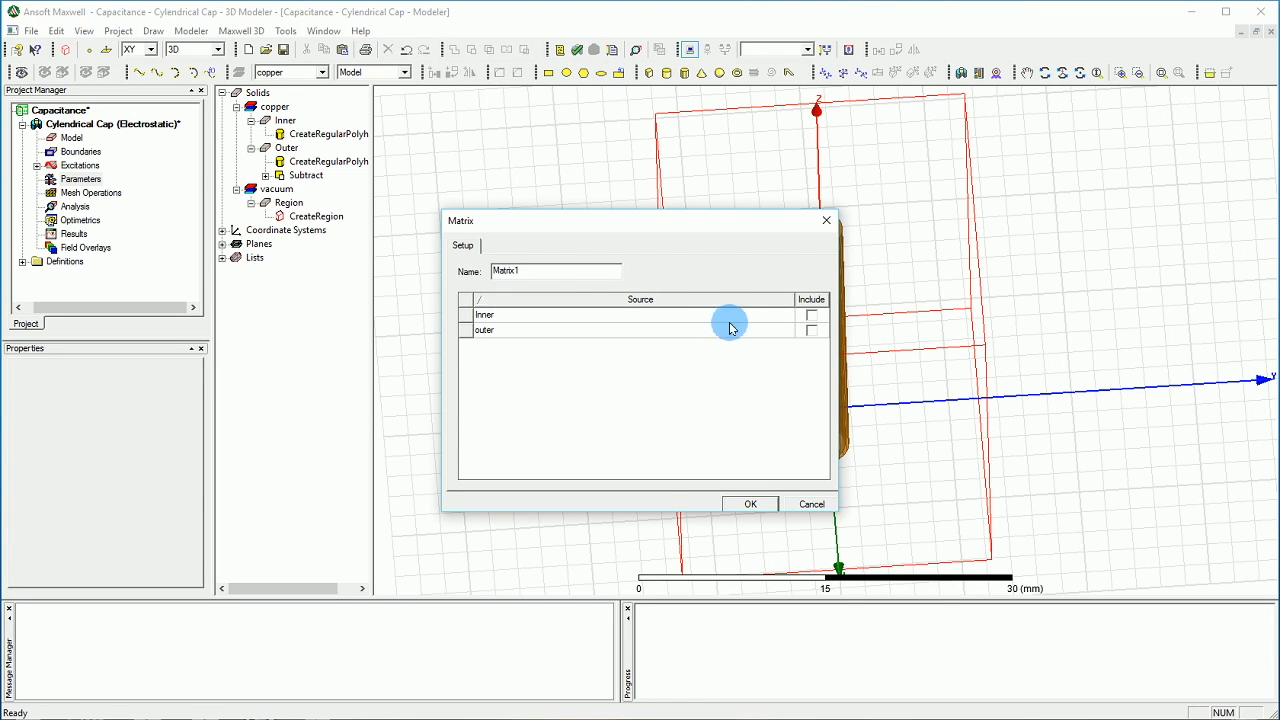
left_click(811, 314)
left_click(814, 330)
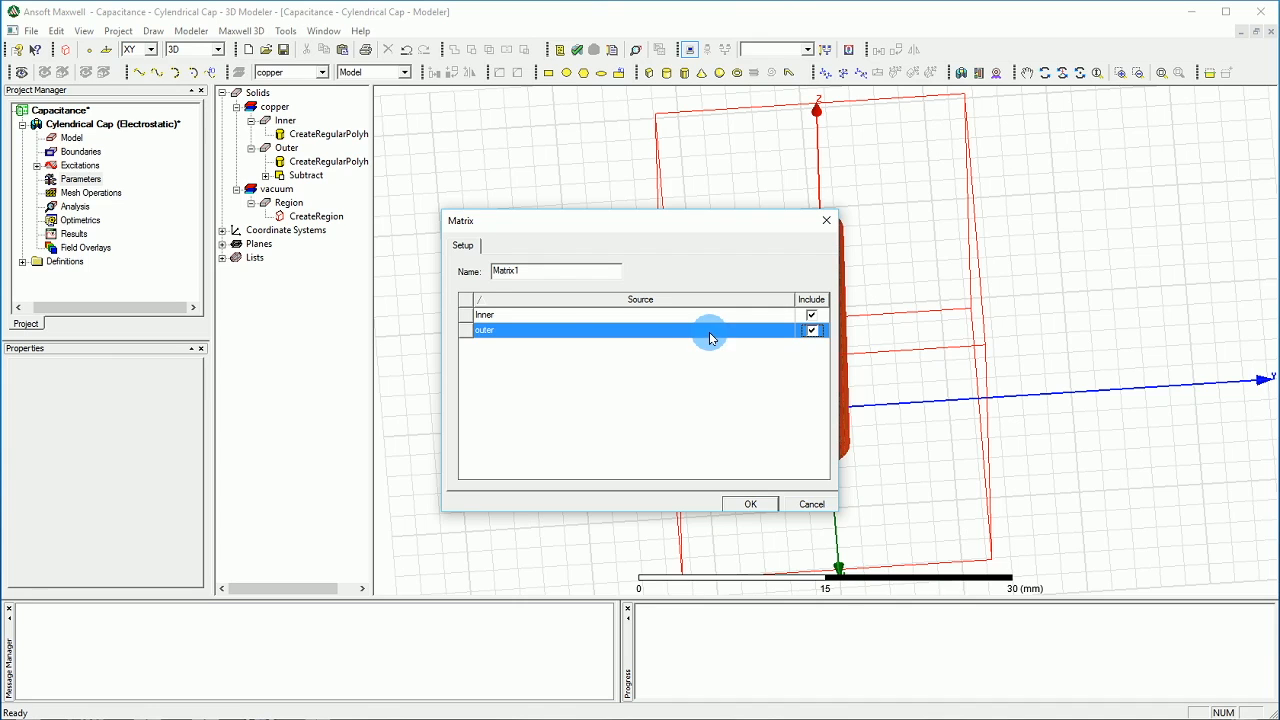
left_click(763, 505)
left_click(364, 440)
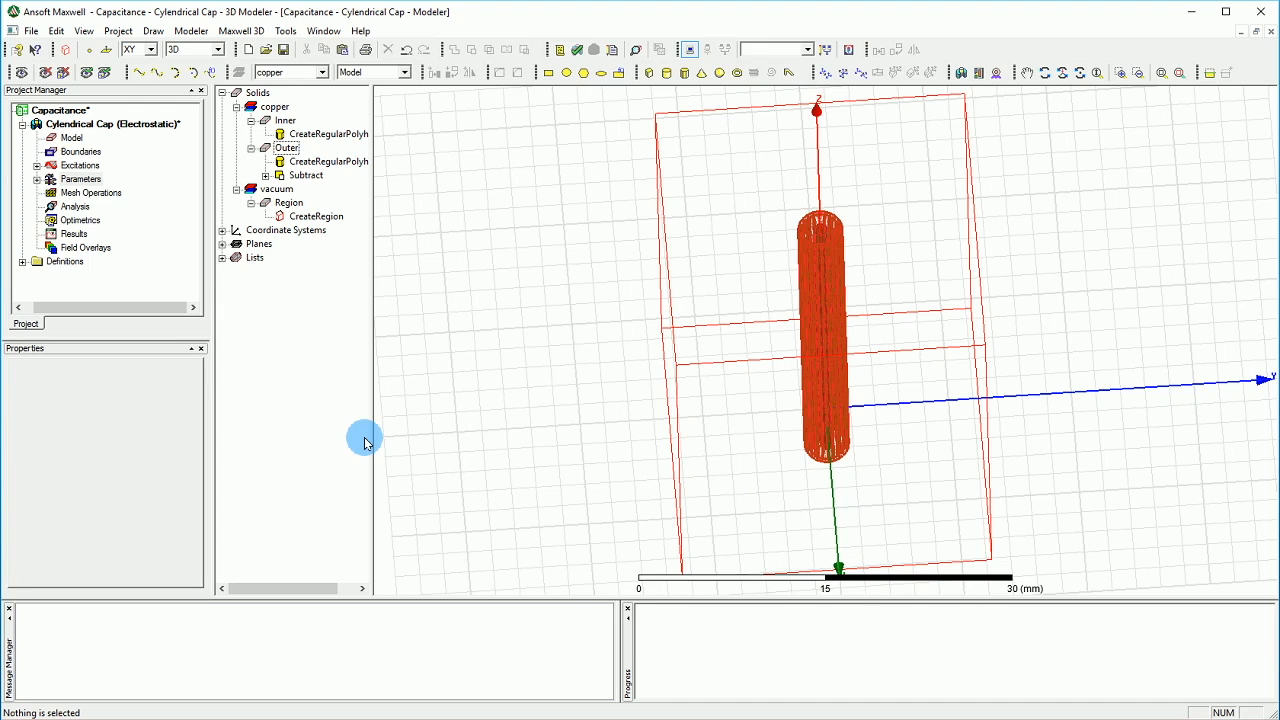
Step: Try to assign a force parameter with no object selected
right_click(97, 185)
mouse_move(125, 187)
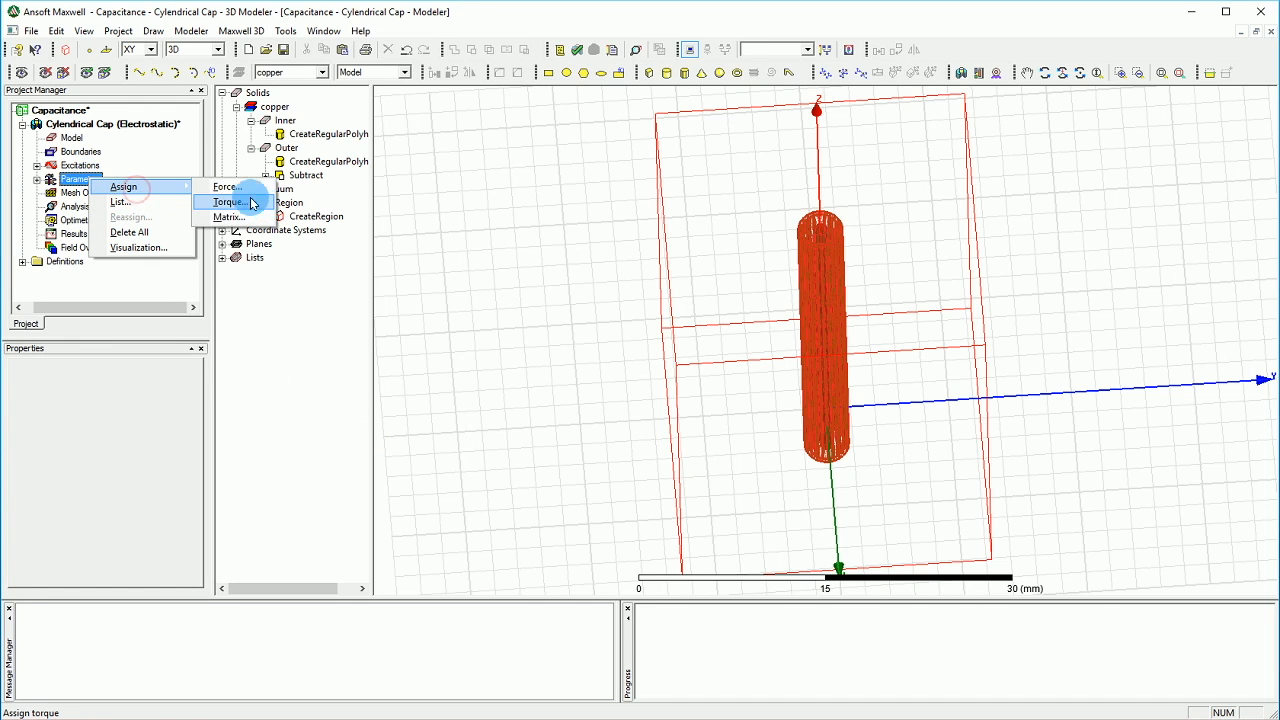
left_click(226, 187)
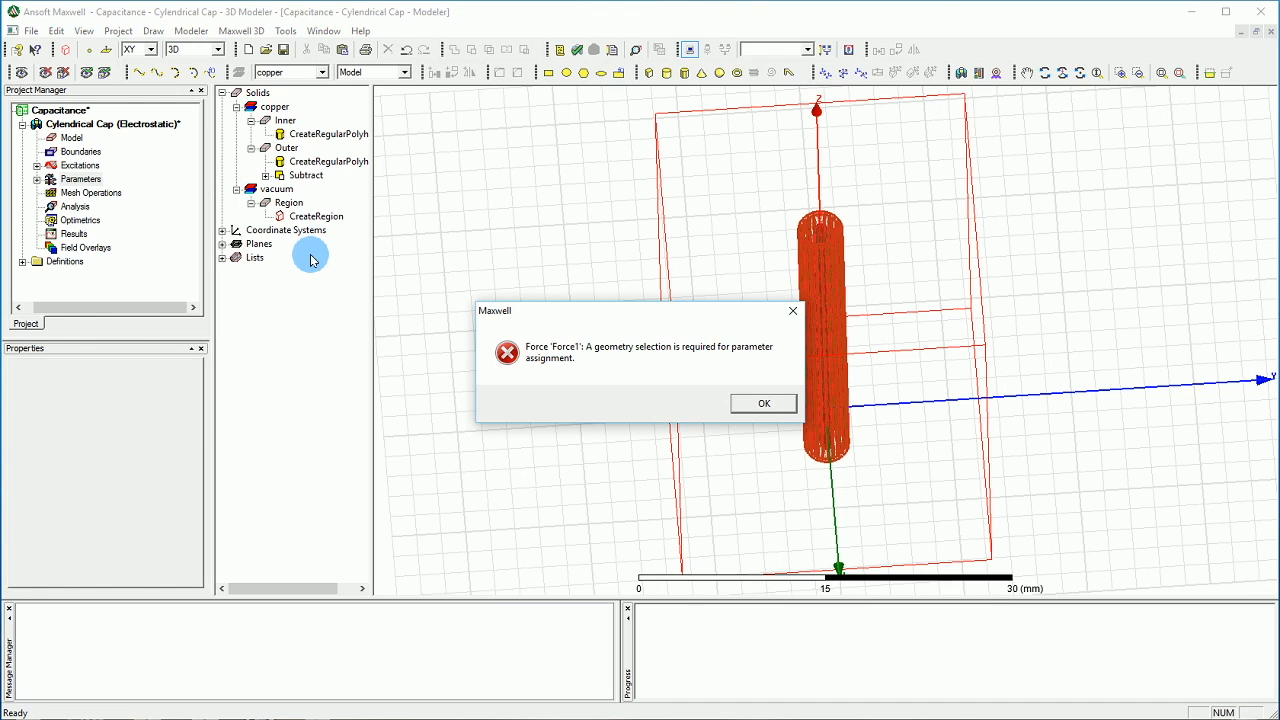
left_click(739, 404)
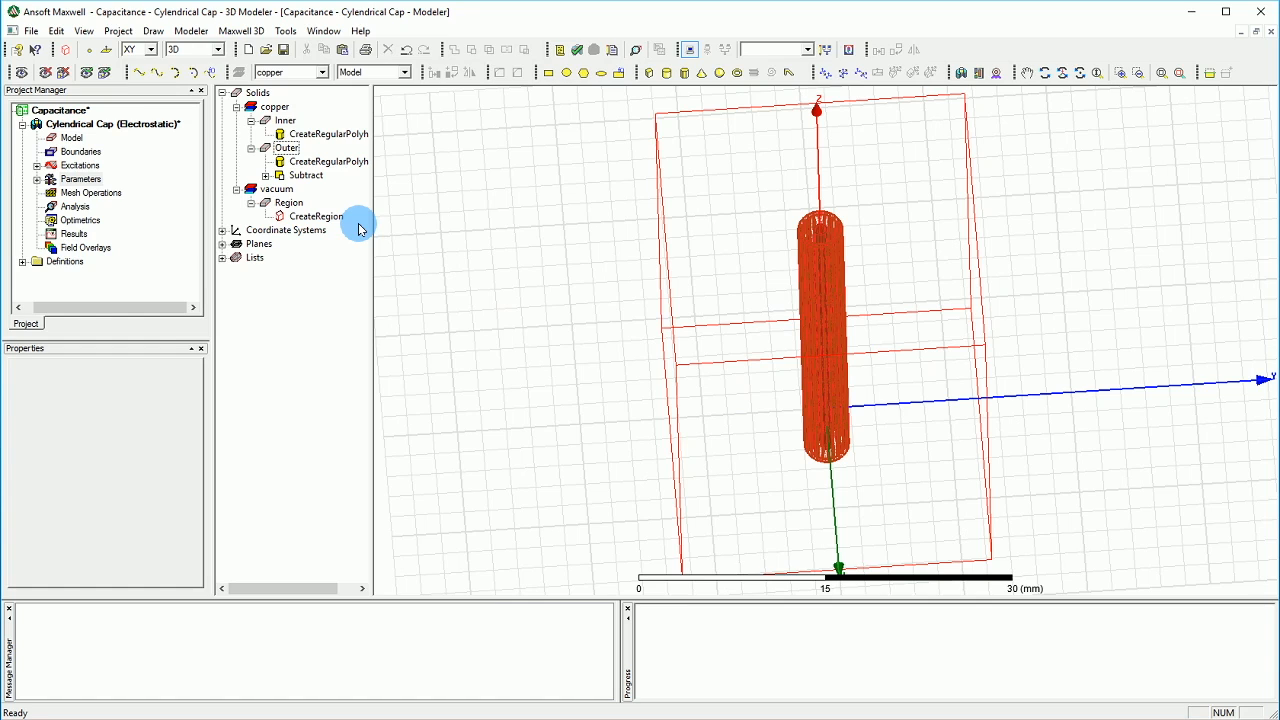
Step: Assign a virtual force parameter named inner_Force to the Inner cylinder, referenced to the Global coordinate system
left_click(285, 120)
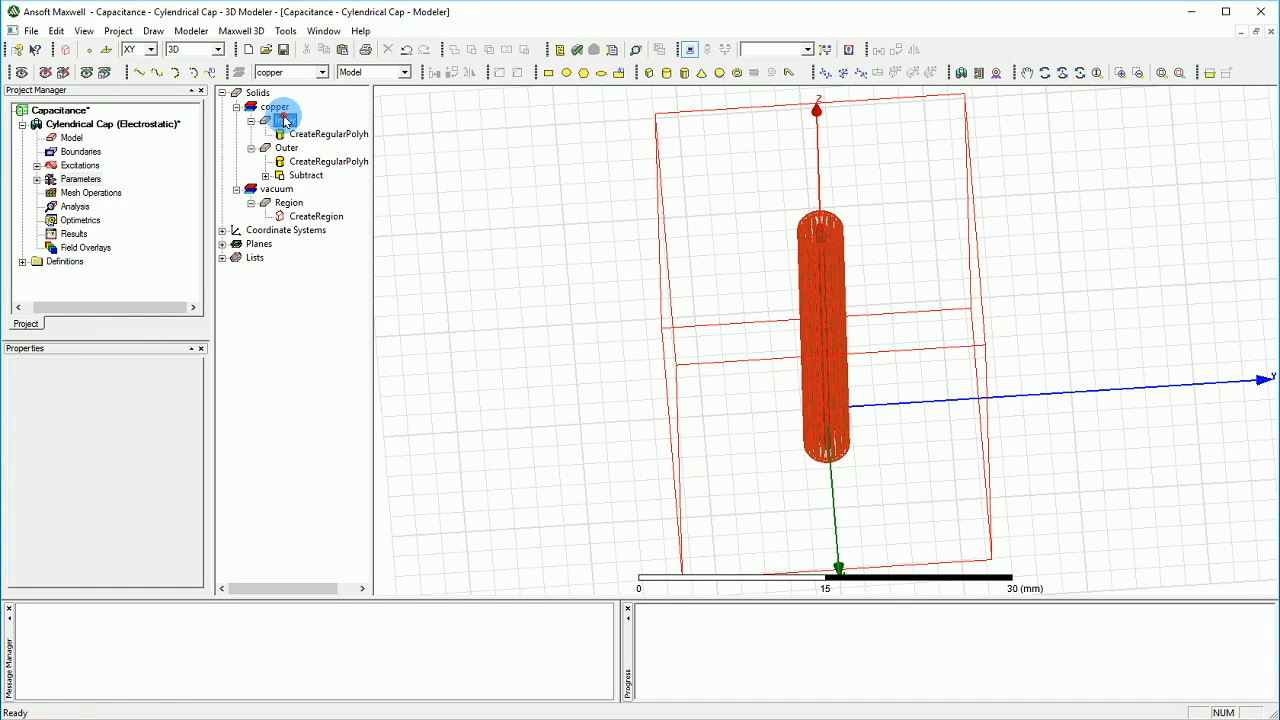
right_click(281, 122)
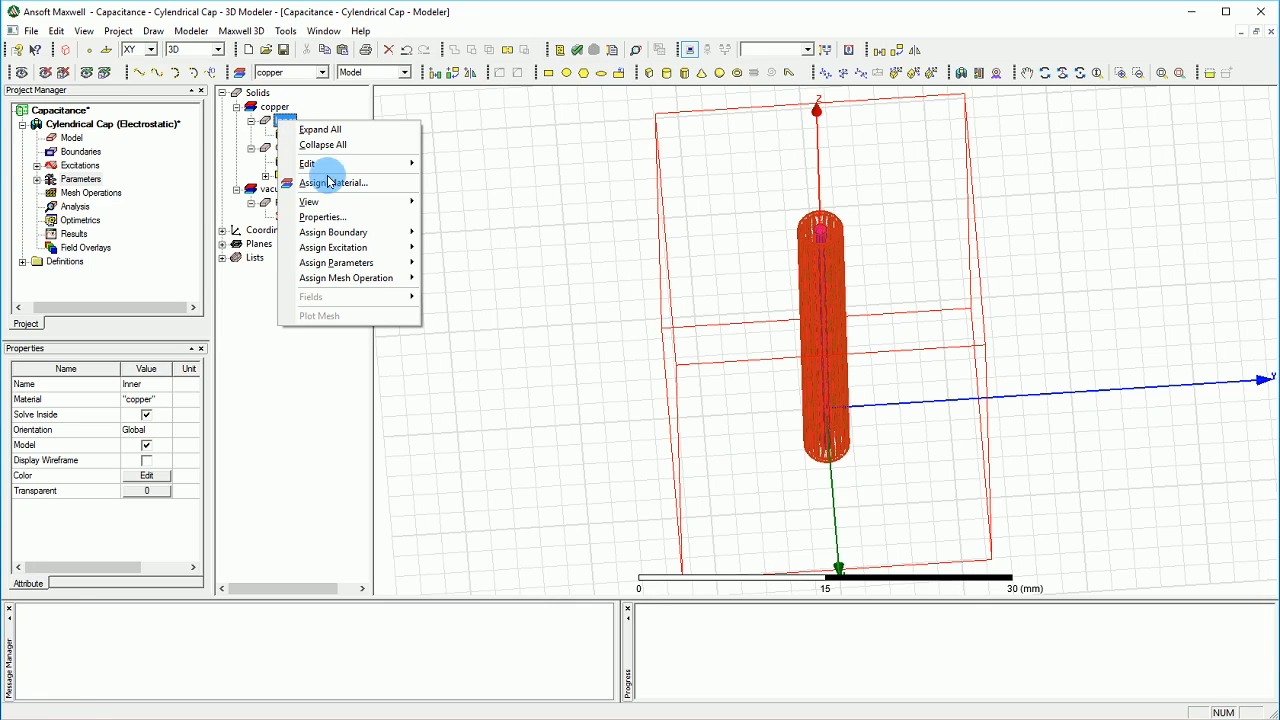
mouse_move(360, 262)
left_click(465, 269)
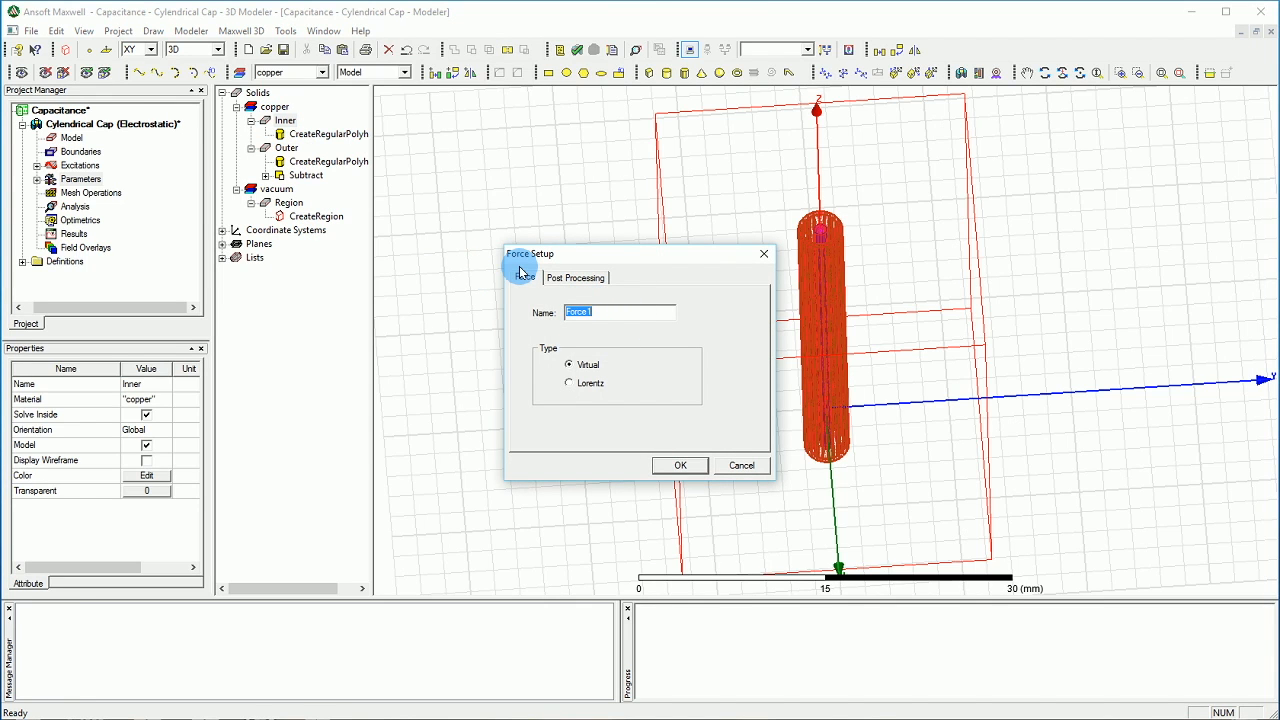
type("Inner_")
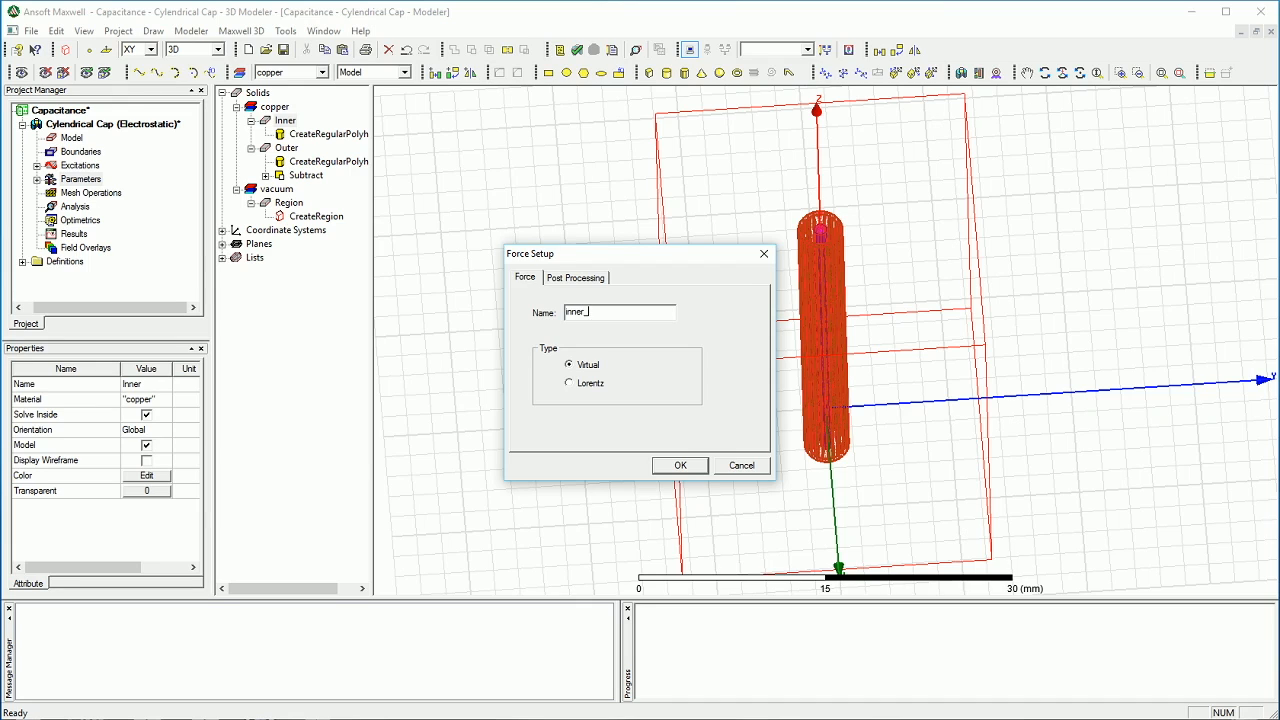
type("Force")
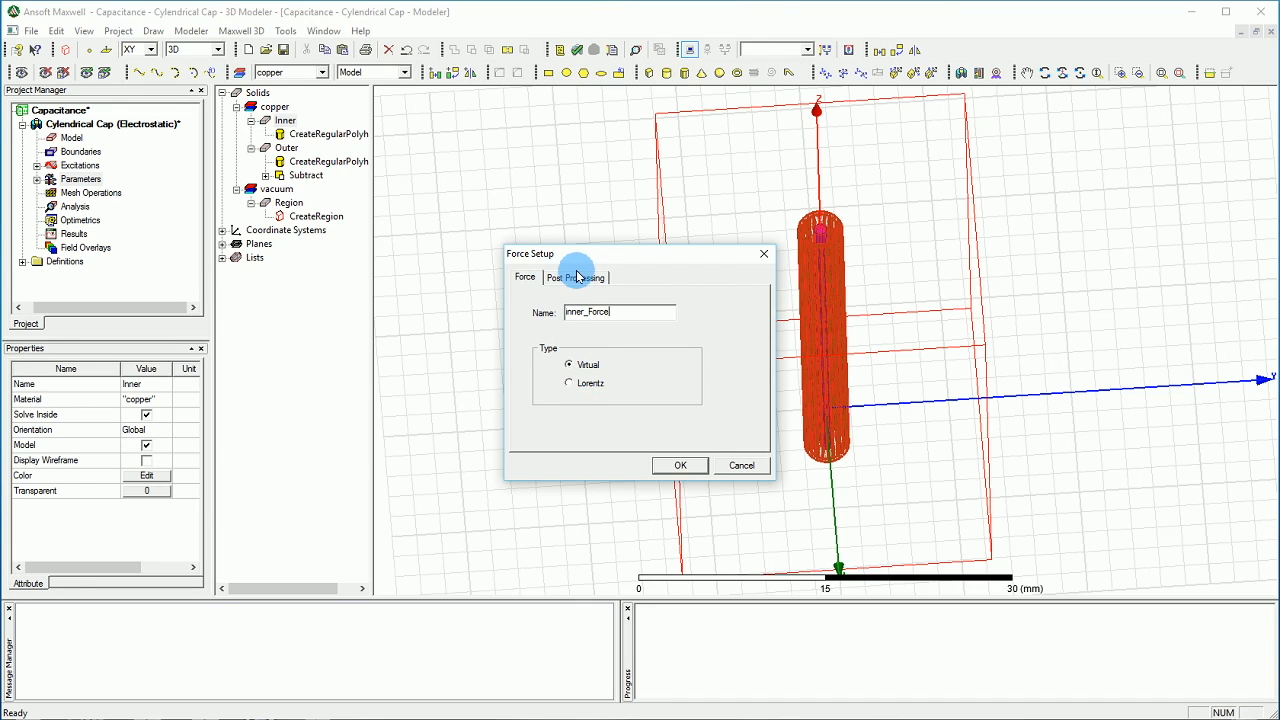
left_click(577, 278)
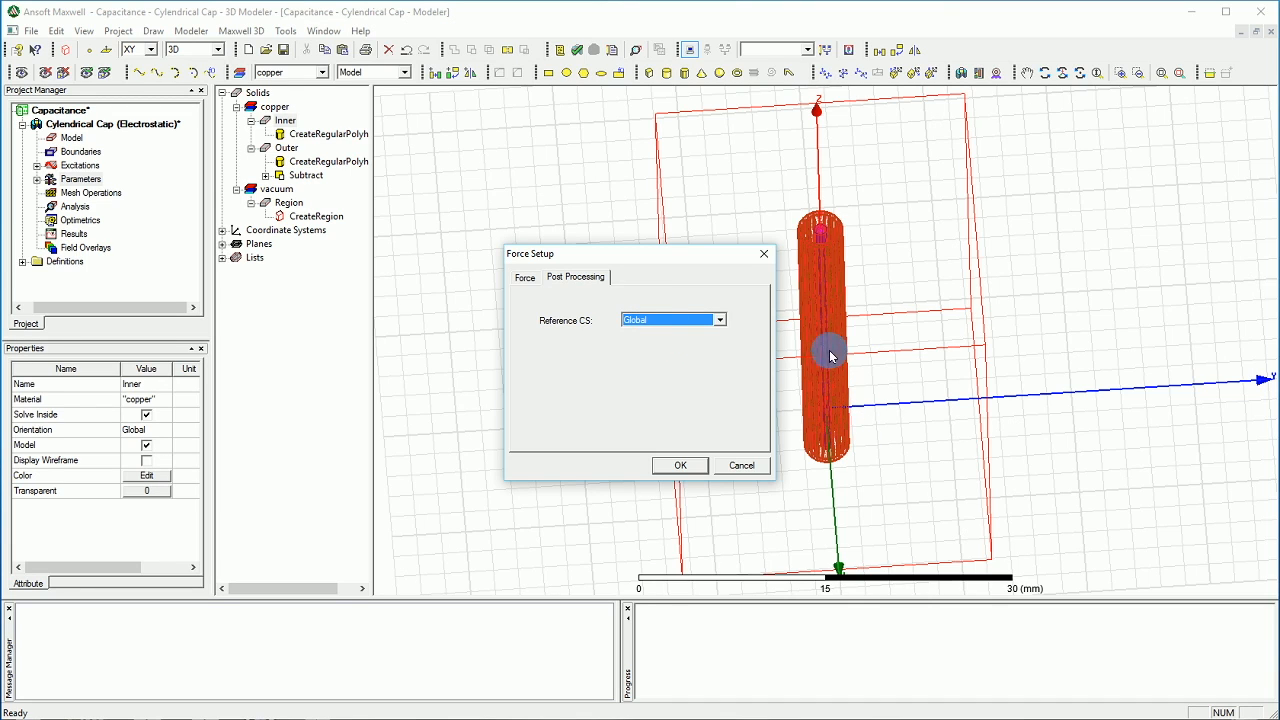
left_click(665, 465)
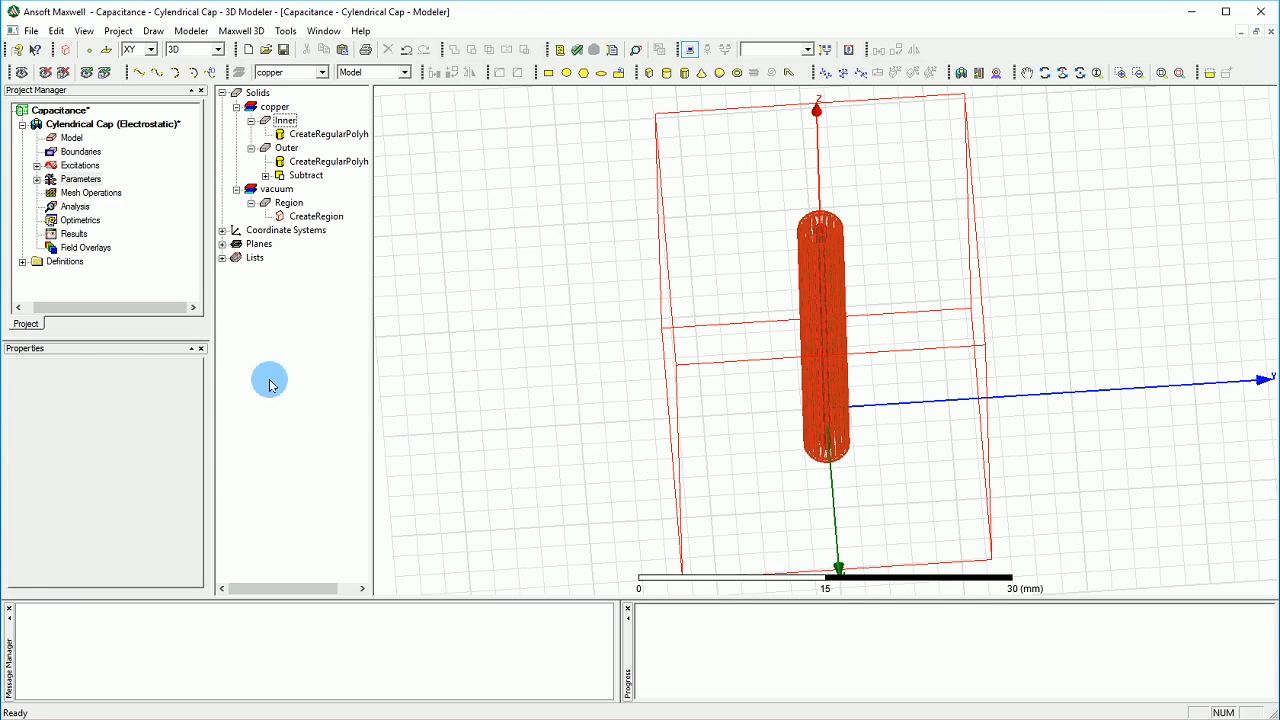
Step: Add a solution setup to the analysis with a percent error of 5 and a refinement per pass of 50%
right_click(86, 210)
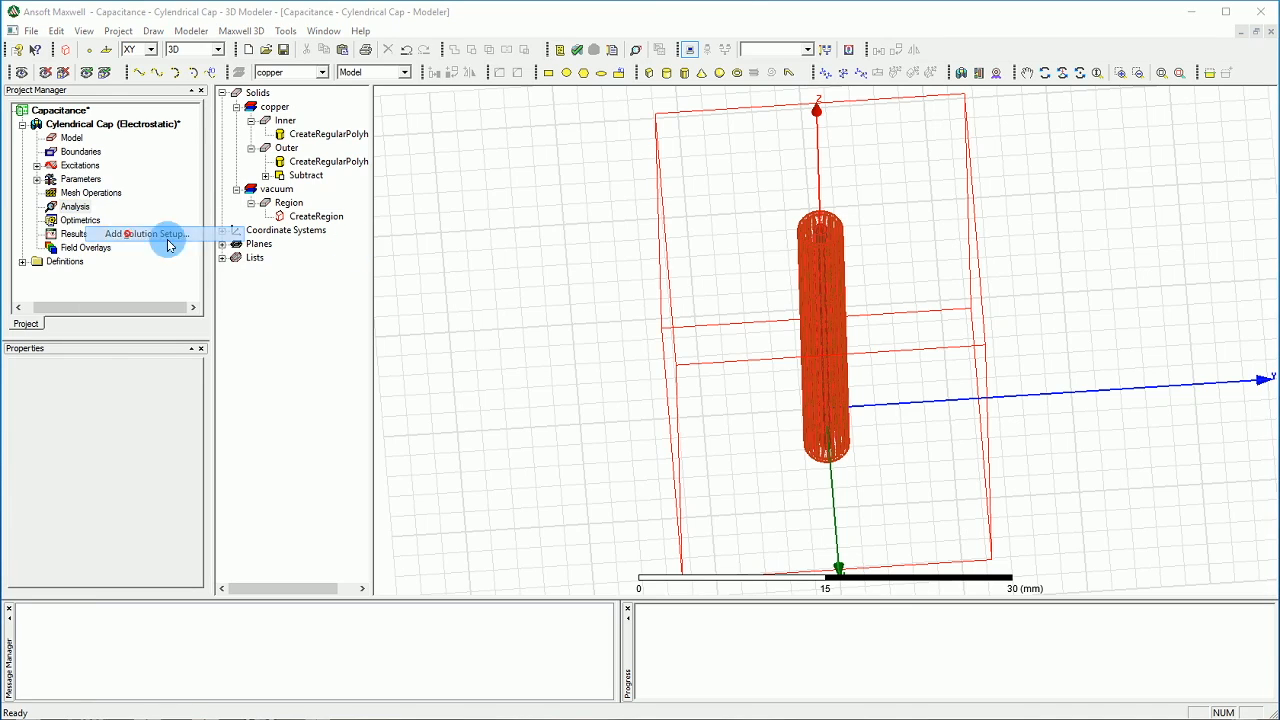
left_click(125, 230)
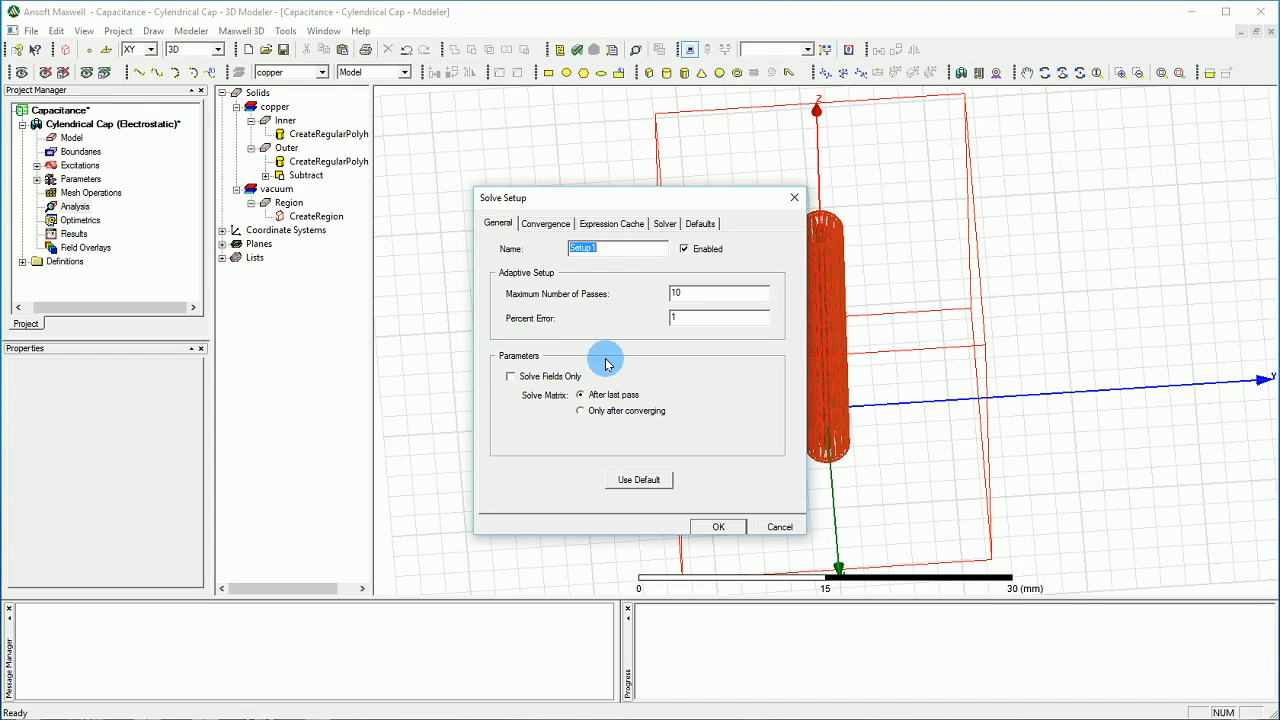
double_click(695, 320)
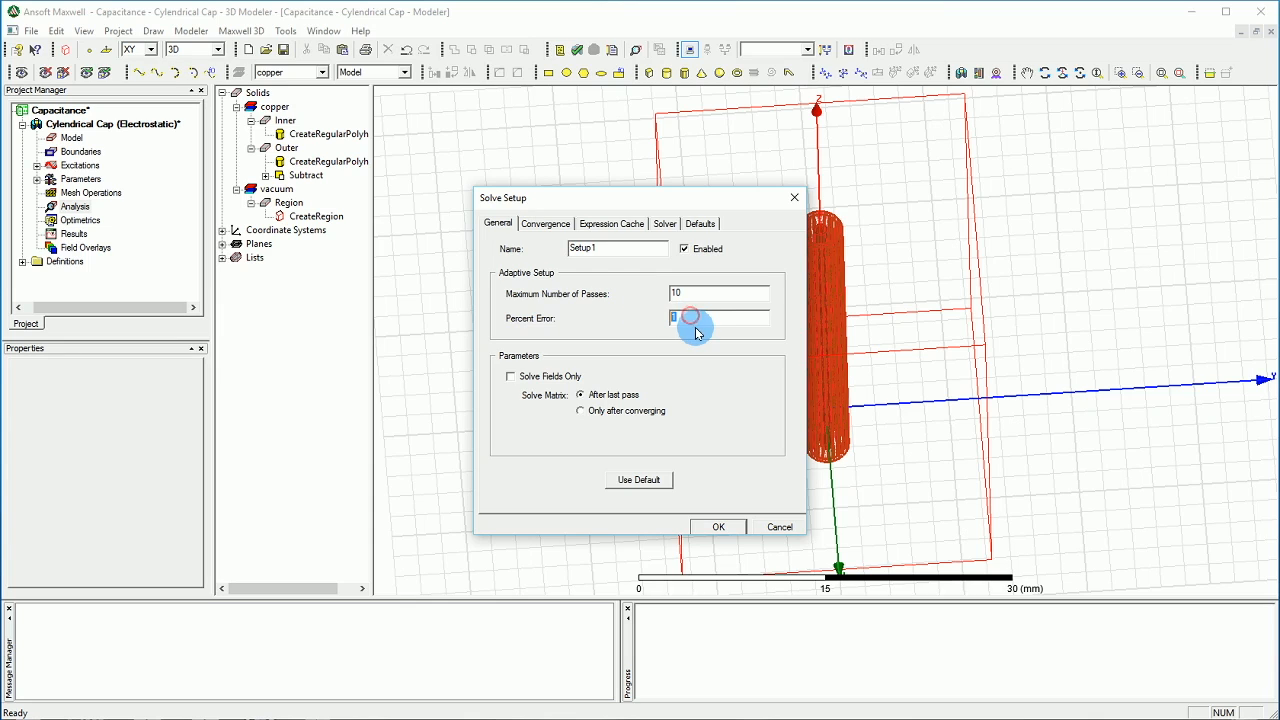
type("5")
left_click(532, 234)
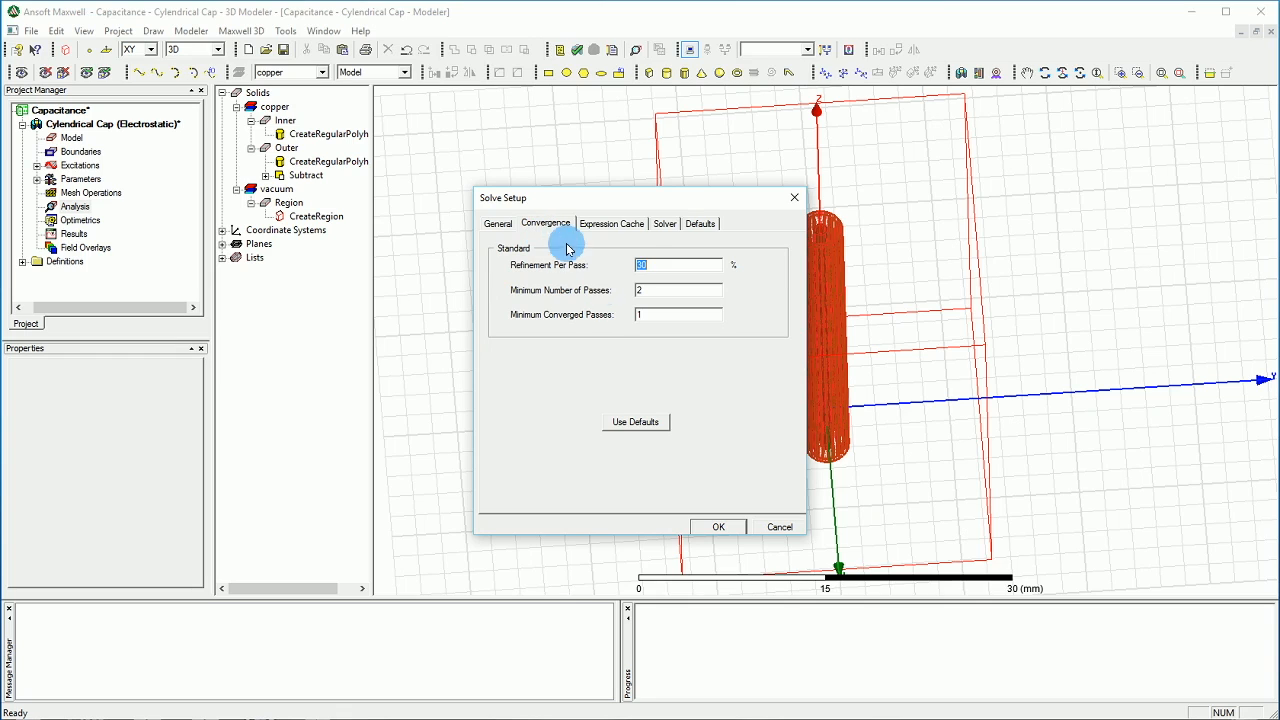
double_click(648, 268)
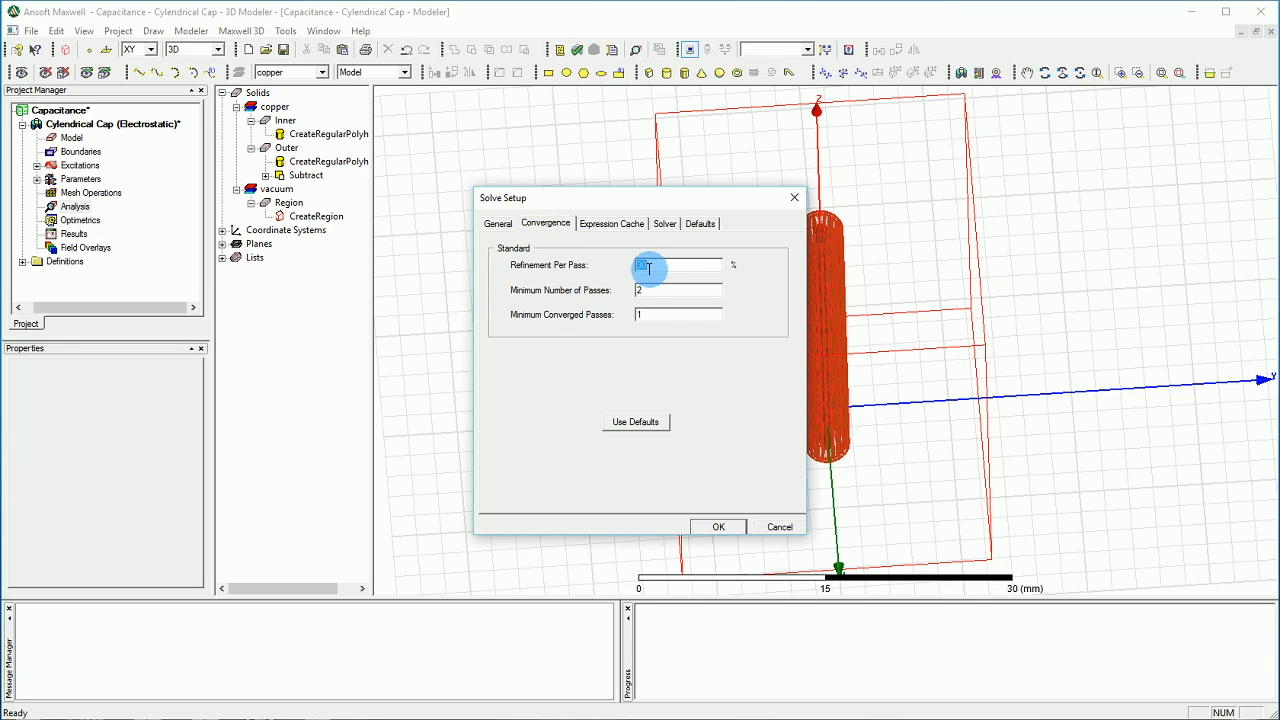
type("50")
left_click(648, 268)
left_click(703, 527)
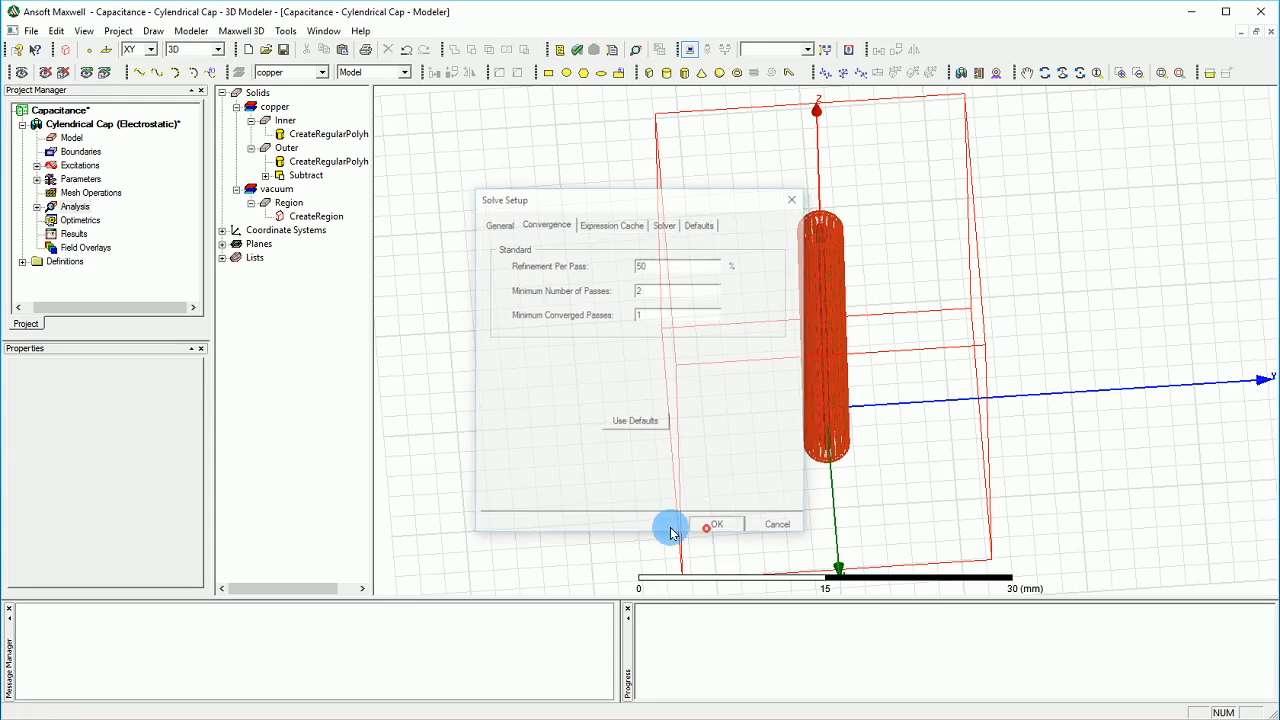
left_click(549, 508)
scroll(637, 502, "down", 2)
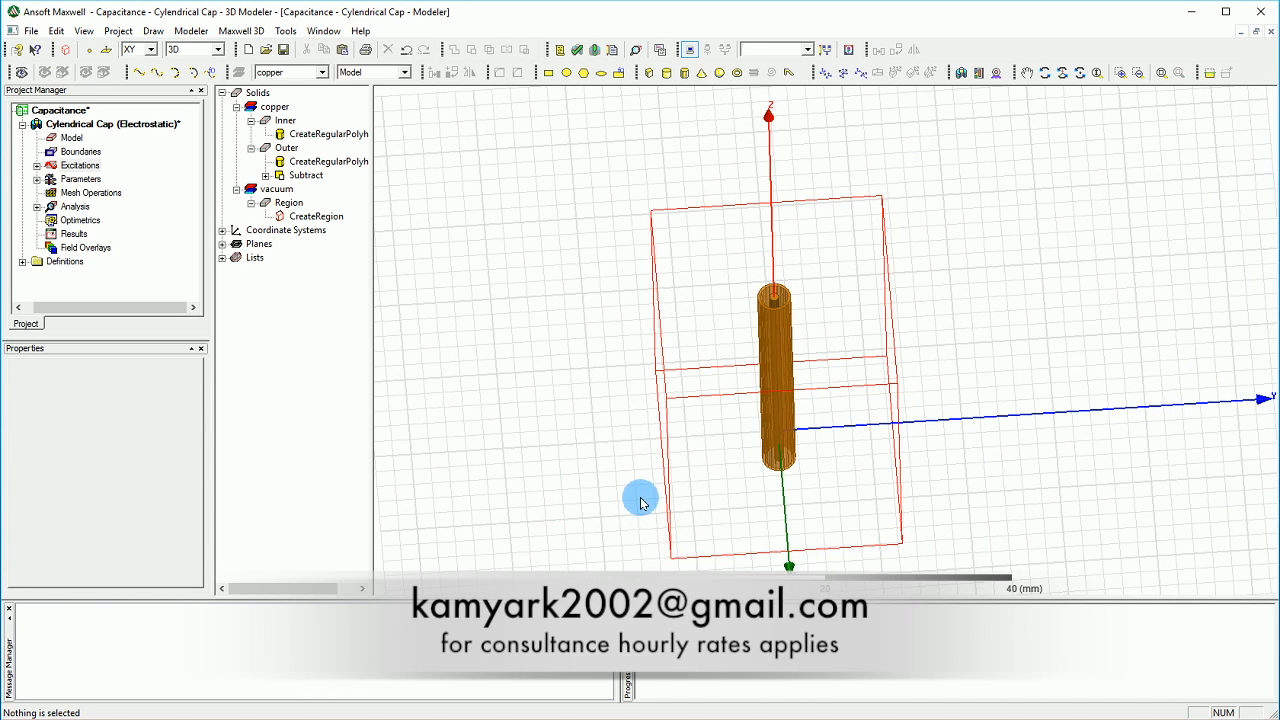